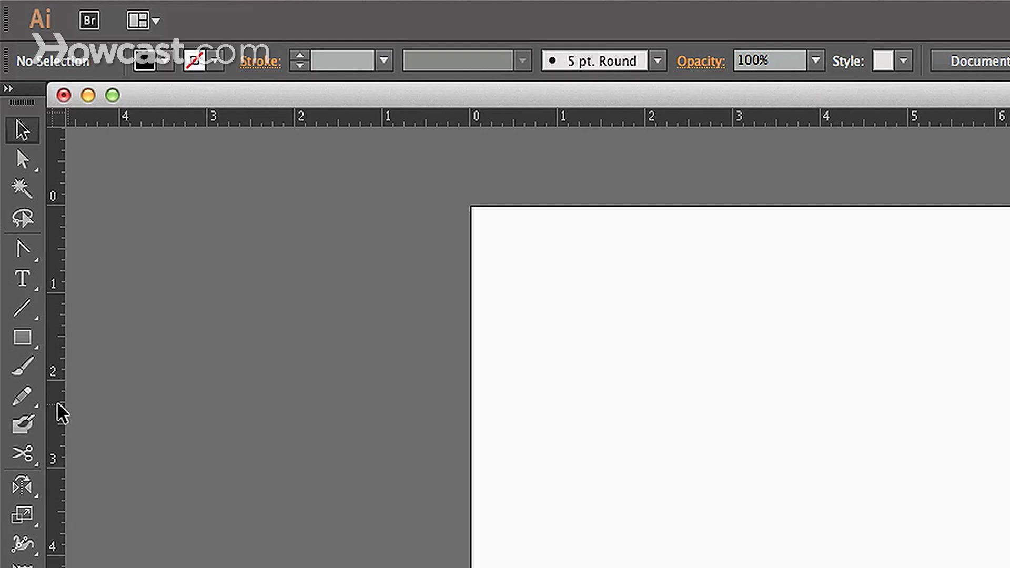
- Choose the Blob Brush tool from the Paintbrush group in the Tools panel
left_click(22, 218)
left_click(21, 314)
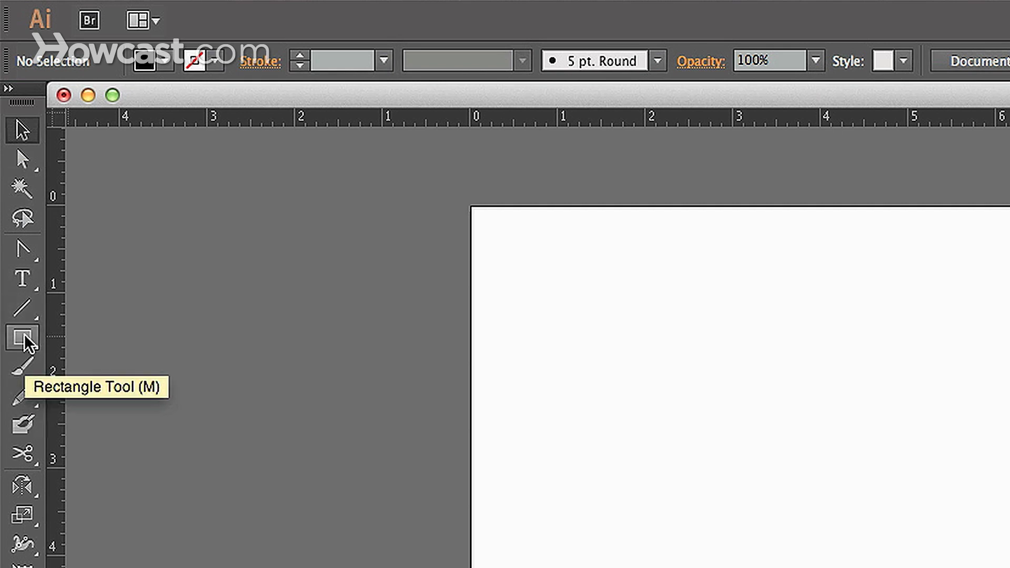
left_click(21, 363)
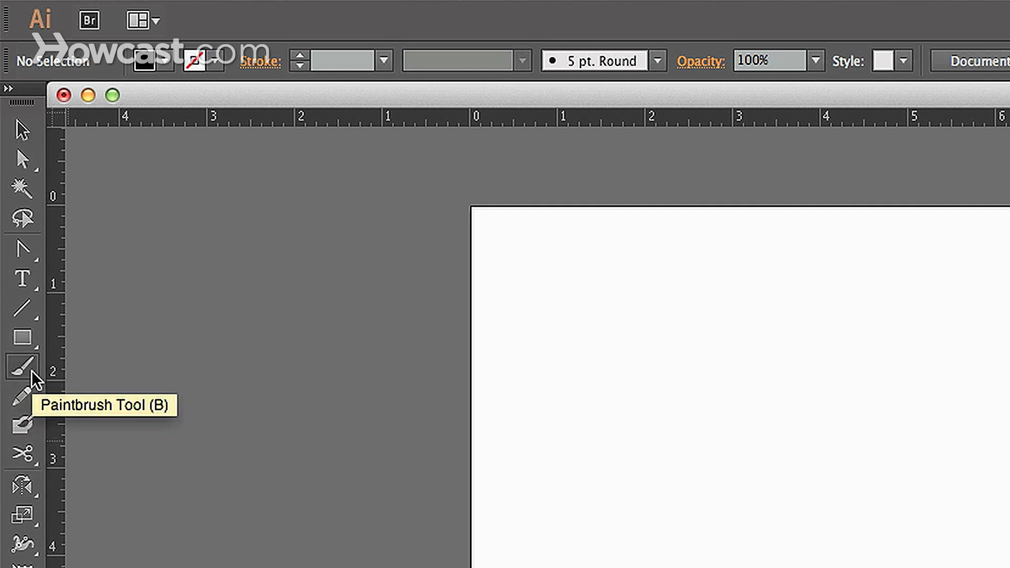
left_click(27, 424)
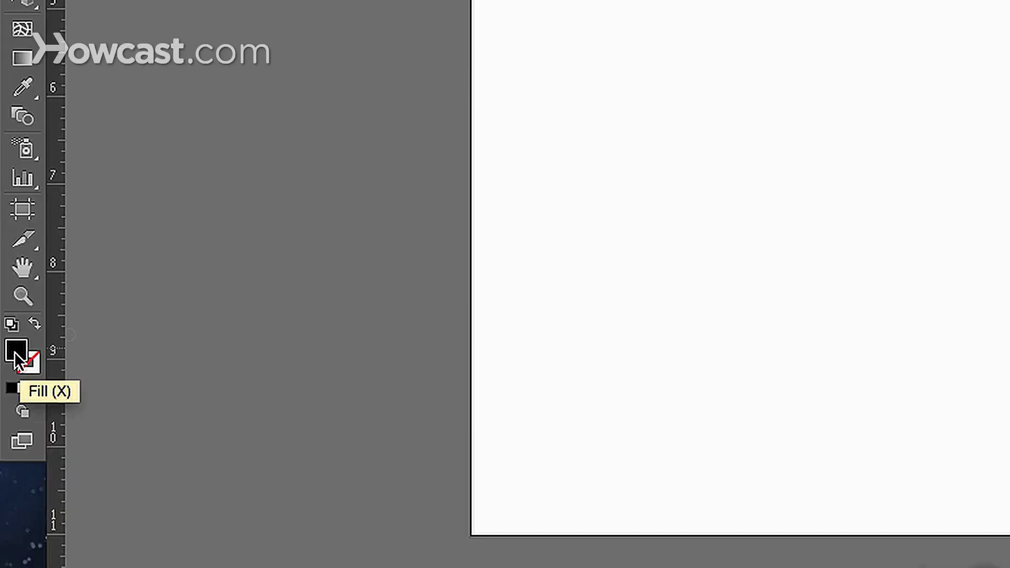
- Set the fill colour to a bright, fully saturated green (28E20C) in the Color Picker
double_click(16, 352)
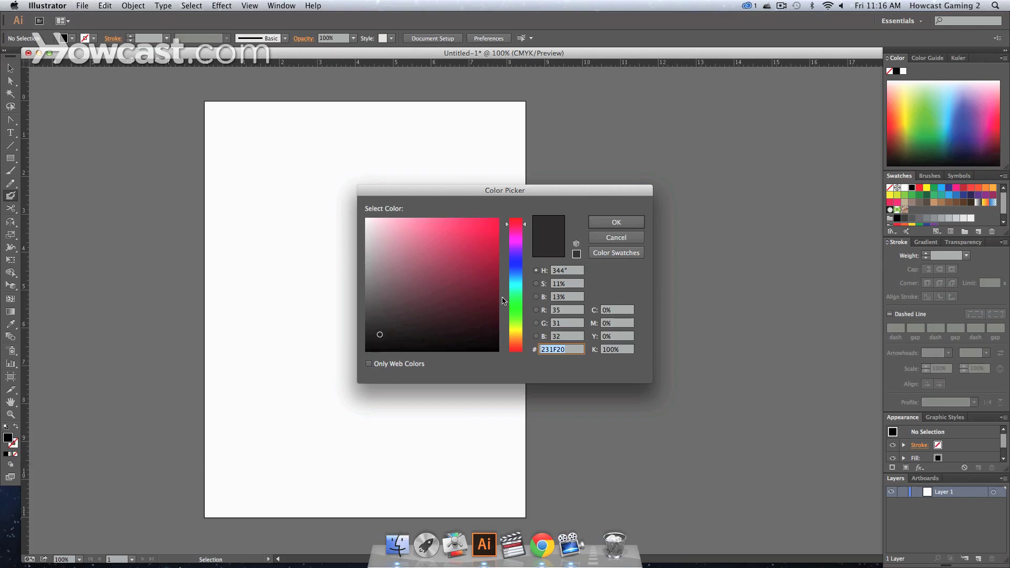
left_click_drag(503, 301, 504, 312)
left_click_drag(471, 267, 377, 336)
left_click_drag(500, 232, 499, 214)
left_click(600, 223)
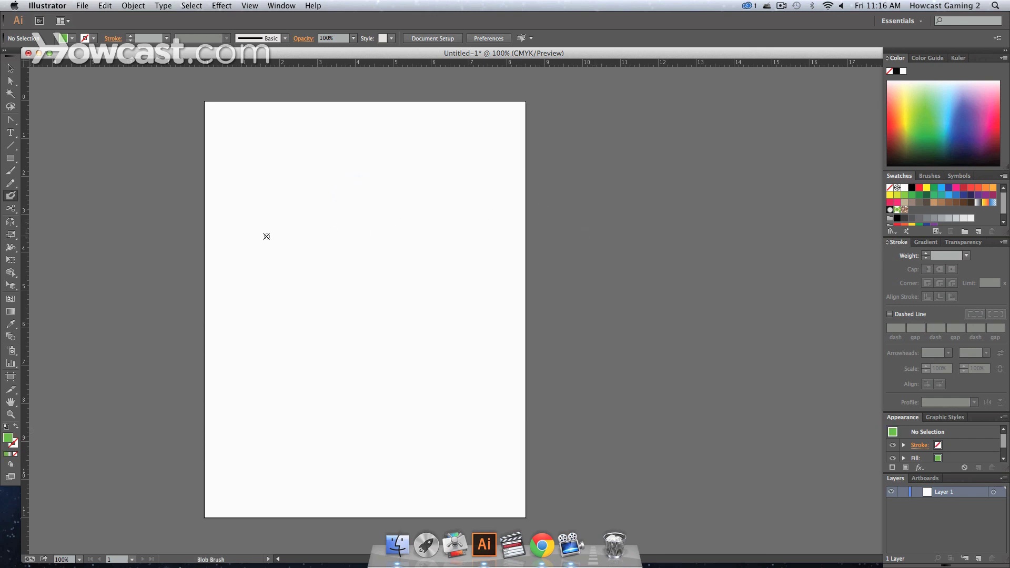
- Paint a green zig-zag and a long looping stroke across the middle of the artboard
mouse_move(245, 264)
left_mouse_down()
mouse_move(275, 218)
mouse_move(262, 283)
mouse_move(303, 244)
mouse_move(366, 349)
mouse_move(353, 356)
mouse_move(296, 317)
mouse_move(373, 330)
mouse_move(307, 265)
mouse_move(368, 200)
mouse_move(397, 271)
left_mouse_up()
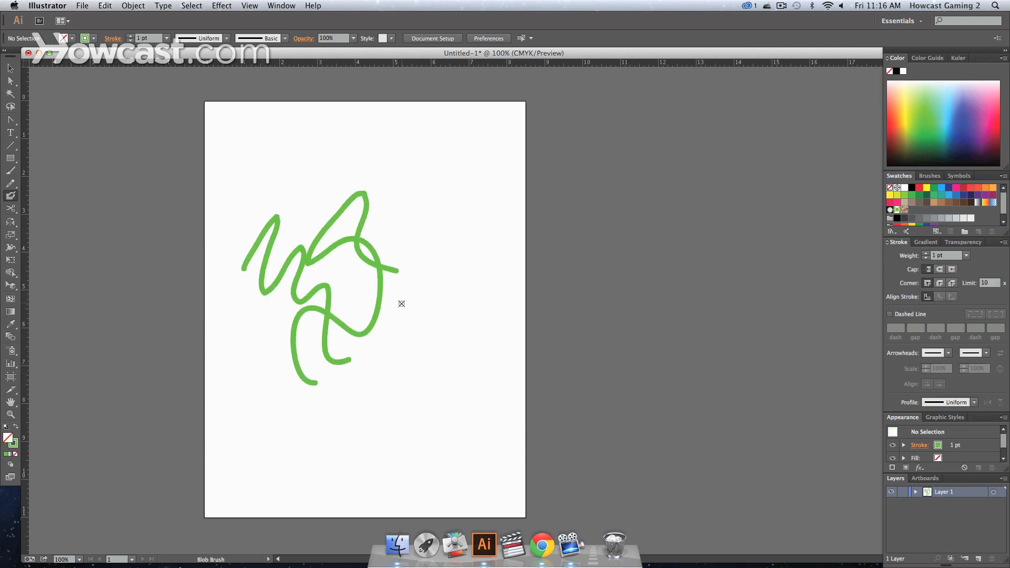
mouse_move(406, 318)
left_mouse_down()
mouse_move(378, 327)
mouse_move(440, 377)
mouse_move(424, 219)
mouse_move(346, 175)
mouse_move(419, 233)
left_mouse_up()
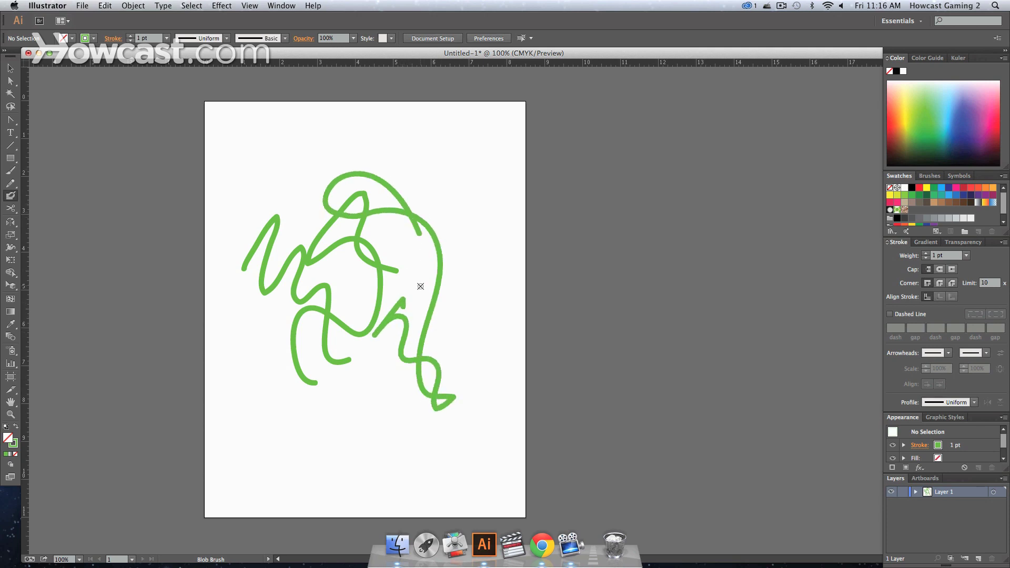
- In Blob Brush Tool Options, apply Fidelity 0.5 px, Size 37 pt, Angle 68° and Roundness 19%
double_click(12, 197)
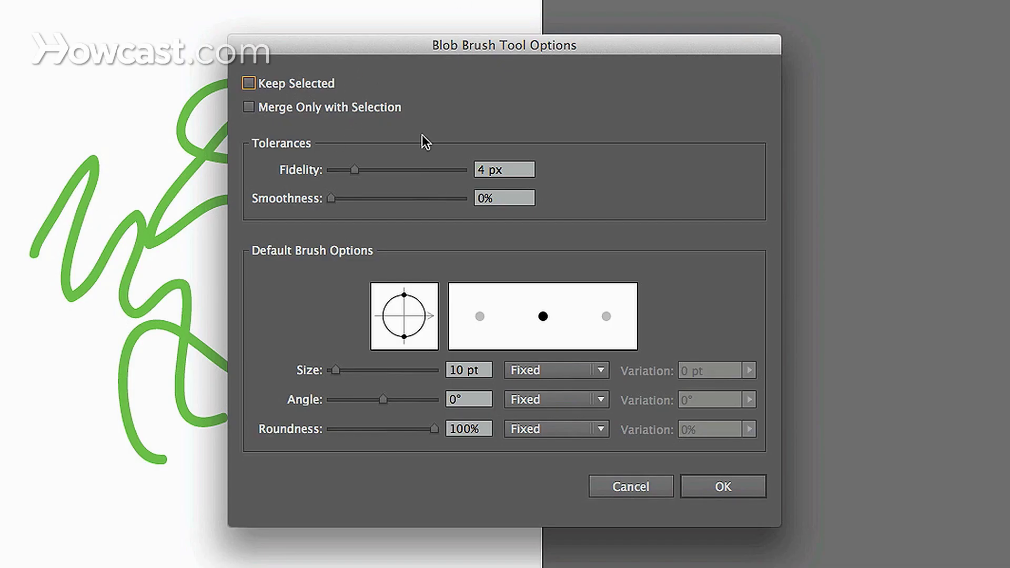
left_click_drag(355, 168, 332, 173)
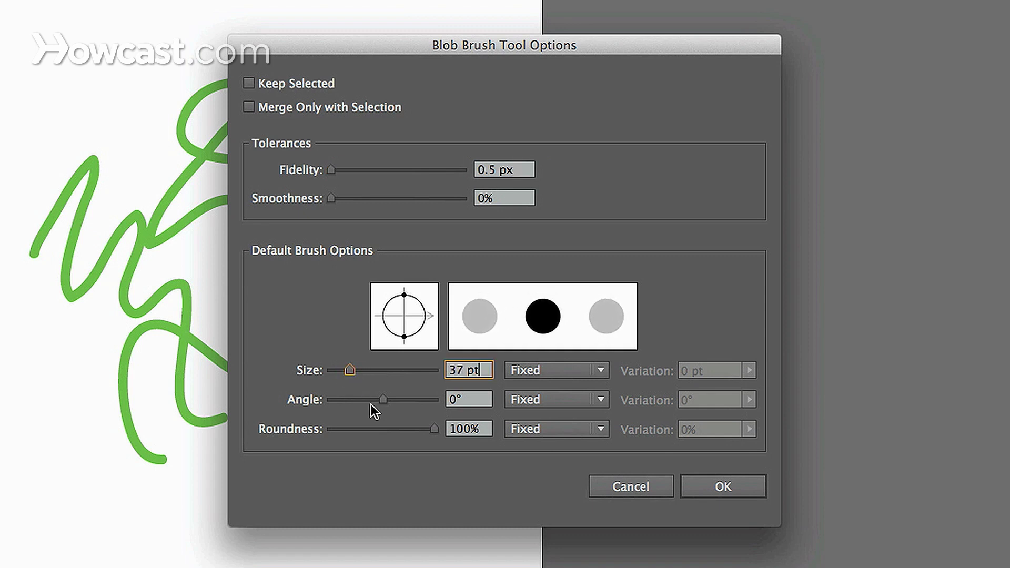
left_click_drag(385, 405, 357, 402)
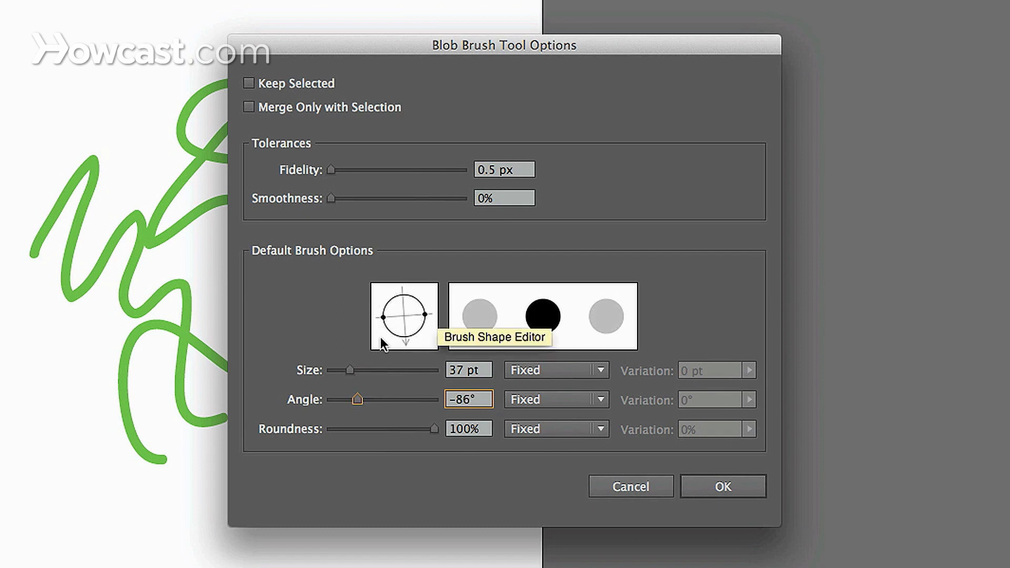
left_click(360, 401)
mouse_move(361, 400)
left_mouse_down()
mouse_move(419, 400)
mouse_move(357, 400)
left_mouse_up()
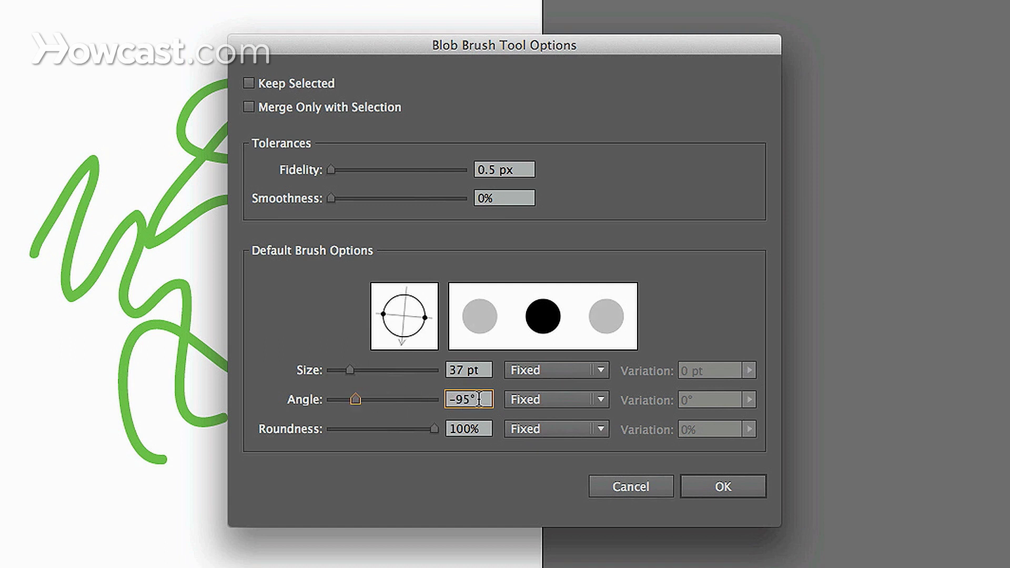
left_click_drag(354, 401, 402, 400)
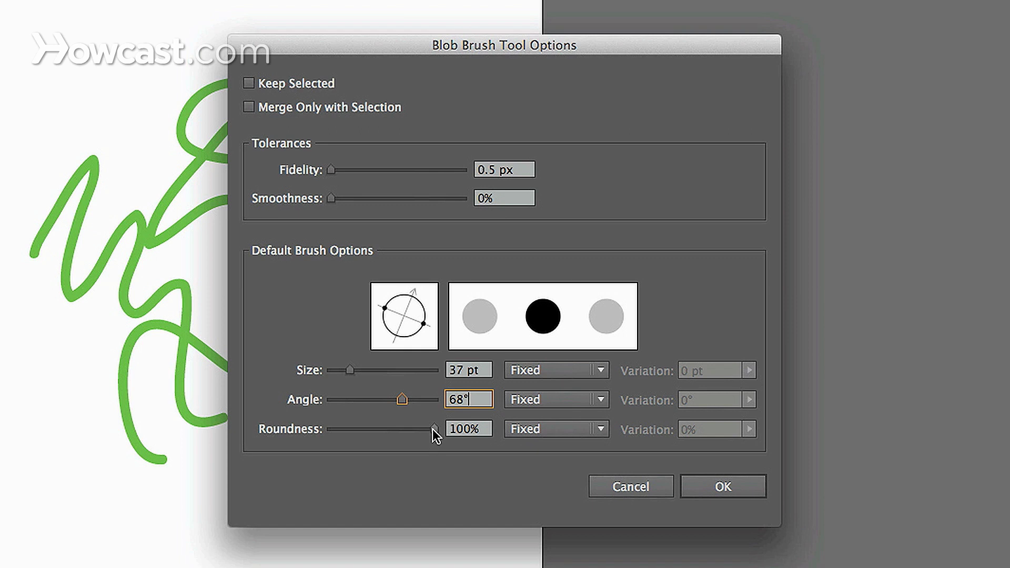
mouse_move(431, 428)
left_mouse_down()
mouse_move(332, 419)
mouse_move(371, 416)
mouse_move(349, 416)
left_mouse_up()
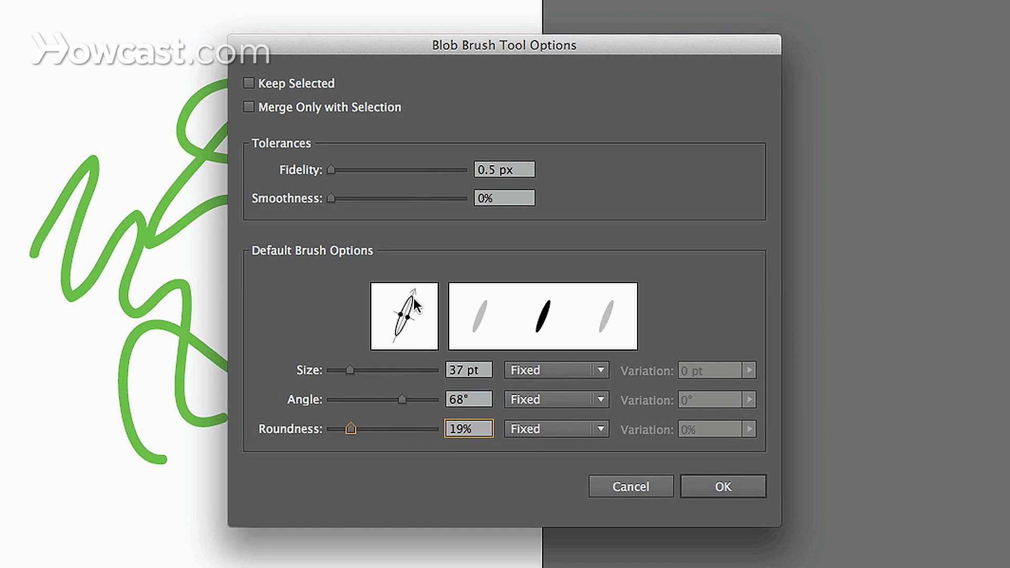
left_click(717, 489)
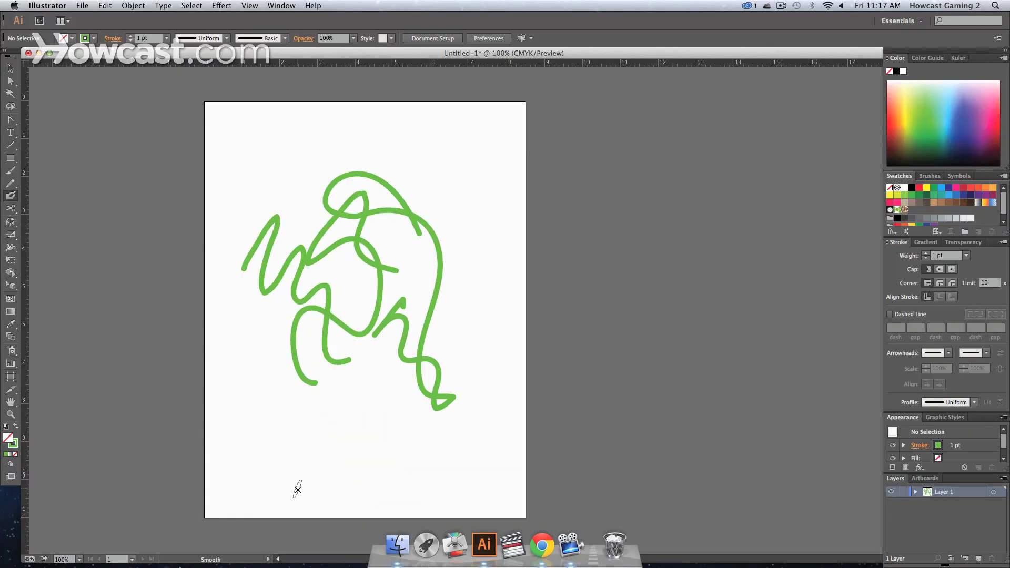
- Delete all existing strokes and paint one thin, angled green zigzag across the upper artboard
mouse_move(300, 479)
left_mouse_down()
mouse_move(339, 432)
mouse_move(349, 482)
mouse_move(373, 444)
mouse_move(468, 469)
mouse_move(489, 462)
mouse_move(507, 391)
mouse_move(479, 334)
mouse_move(505, 270)
mouse_move(503, 204)
mouse_move(483, 150)
mouse_move(393, 147)
mouse_move(323, 121)
mouse_move(274, 156)
mouse_move(314, 171)
mouse_move(289, 226)
left_mouse_up()
key("super+a")
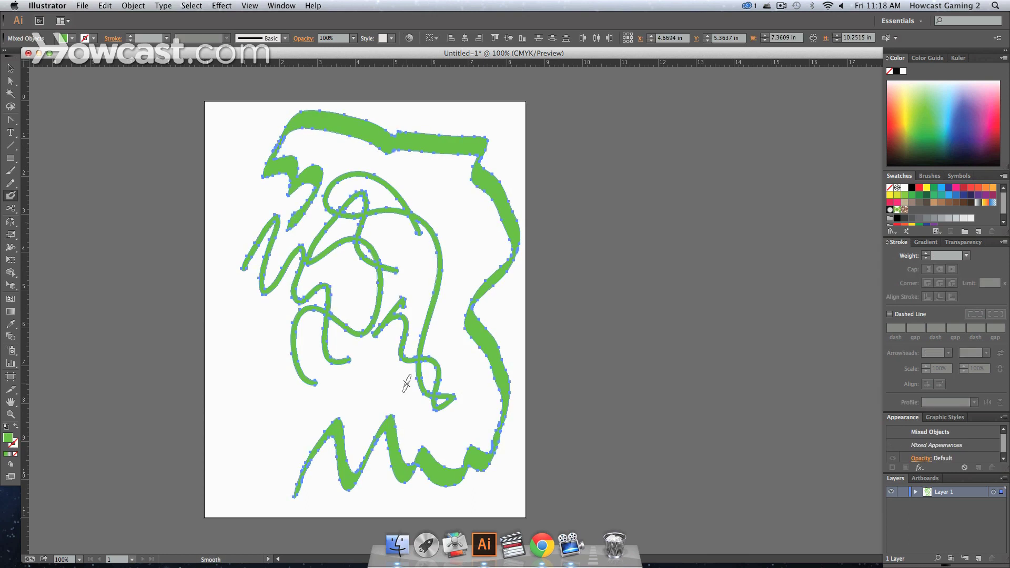
key("Delete")
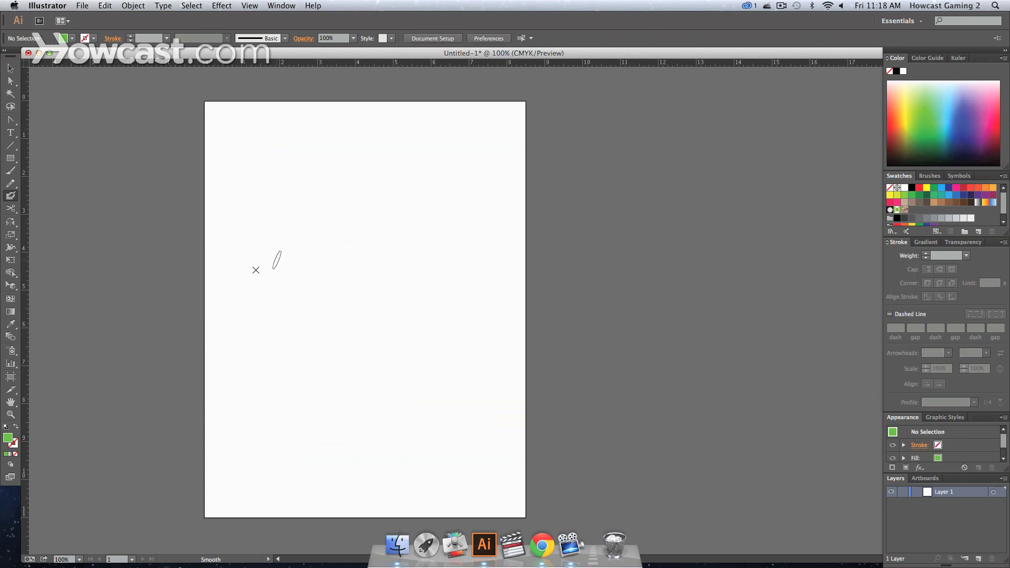
mouse_move(218, 282)
left_mouse_down()
mouse_move(244, 230)
mouse_move(259, 266)
mouse_move(289, 217)
mouse_move(305, 248)
mouse_move(332, 239)
mouse_move(372, 260)
mouse_move(430, 251)
mouse_move(493, 195)
left_mouse_up()
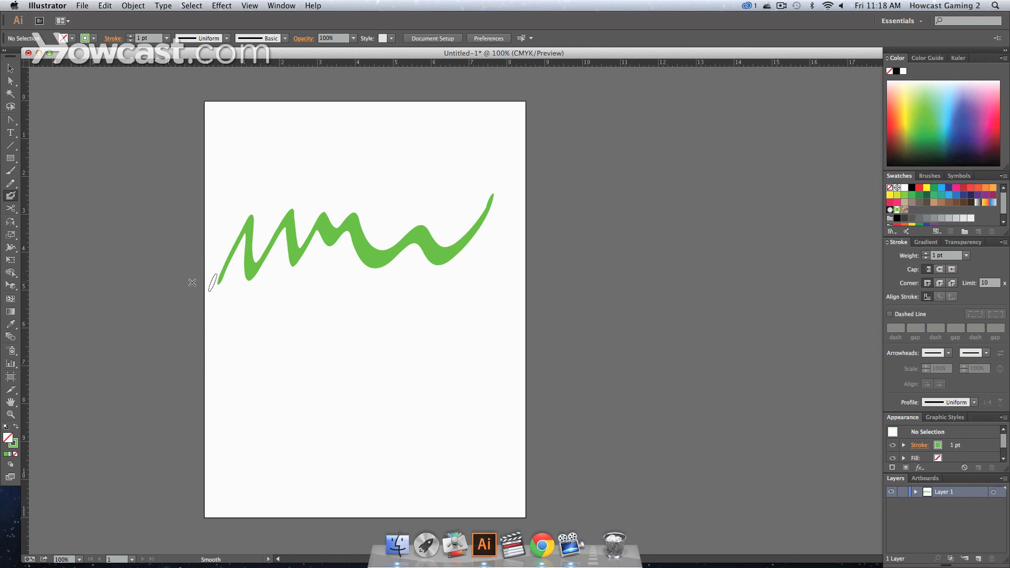
double_click(11, 196)
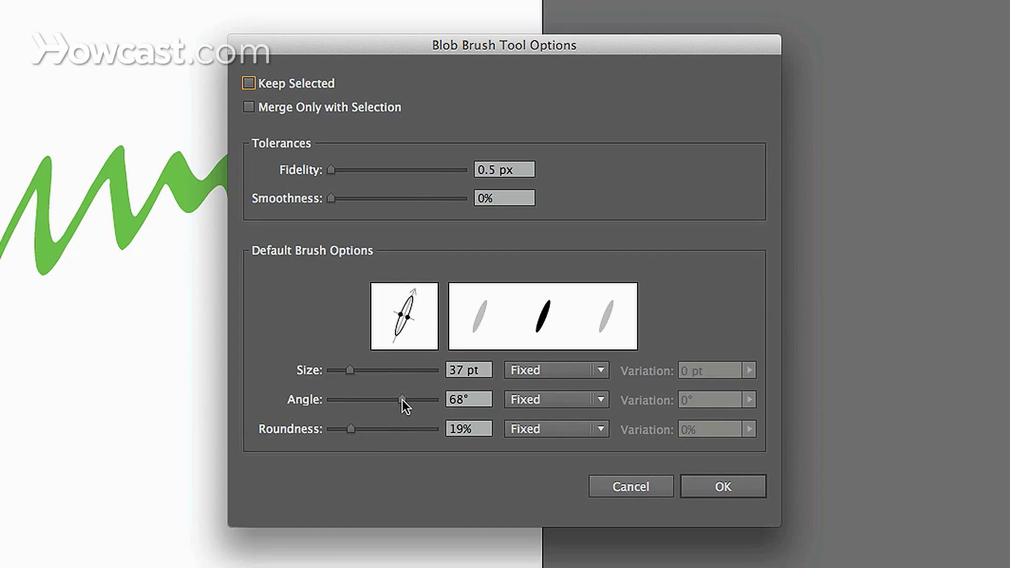
- Set the Blob Brush to 59 pt size, -19° angle and 53% roundness
mouse_move(402, 399)
left_mouse_down()
mouse_move(377, 399)
mouse_move(349, 370)
mouse_move(362, 371)
left_mouse_up()
left_click_drag(349, 429, 387, 430)
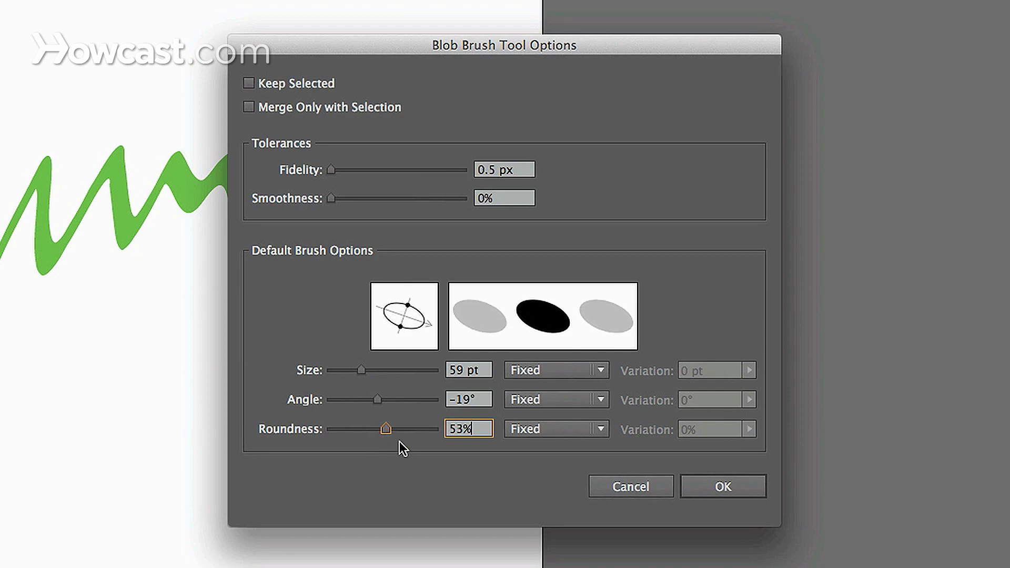
left_click(713, 494)
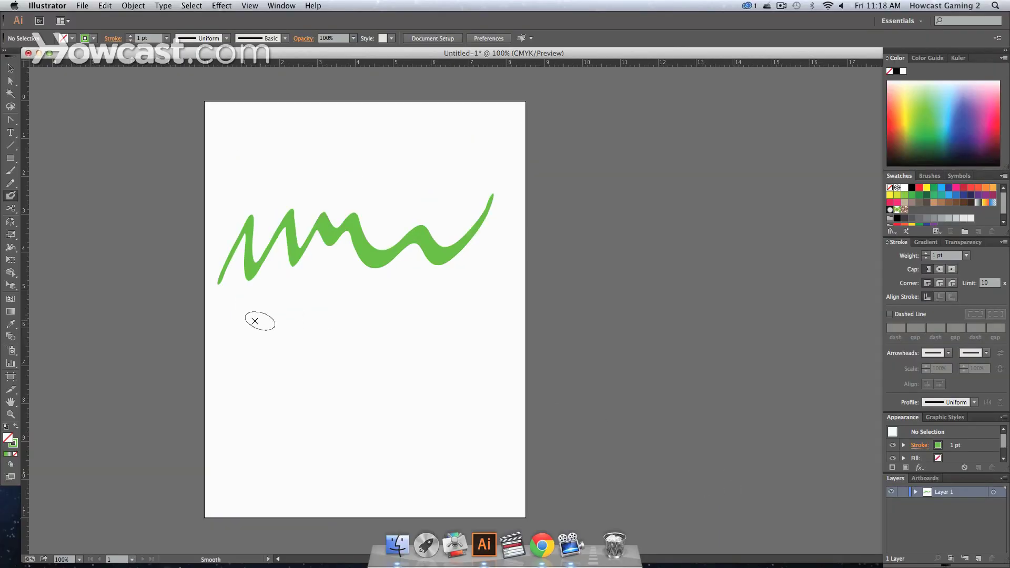
- Paint thick green wavy strokes below the zigzag and near the artboard top
mouse_move(225, 333)
left_mouse_down()
mouse_move(279, 304)
mouse_move(296, 350)
mouse_move(347, 304)
mouse_move(366, 333)
mouse_move(404, 319)
mouse_move(430, 345)
mouse_move(476, 311)
mouse_move(486, 338)
mouse_move(489, 289)
left_mouse_up()
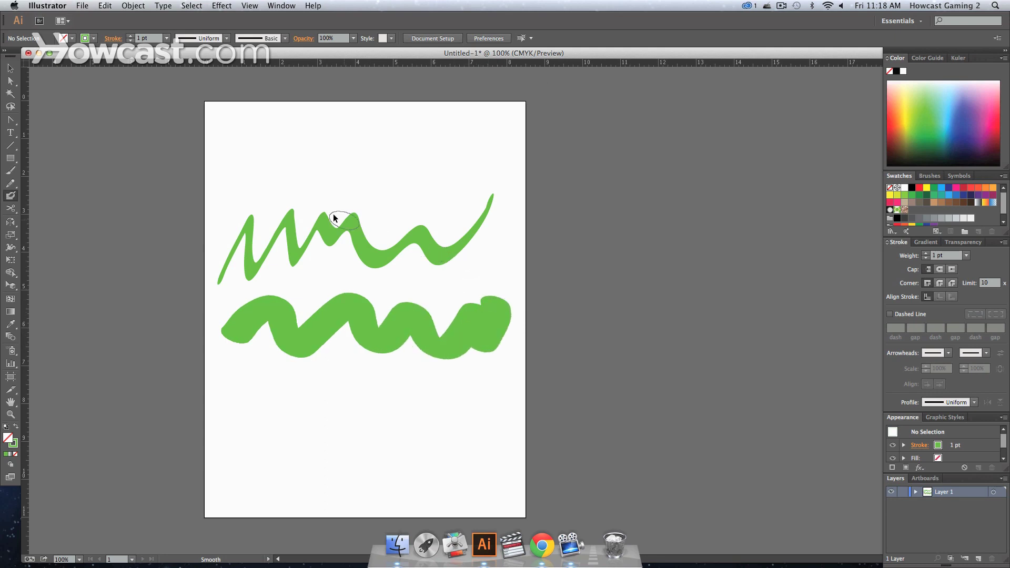
left_click_drag(254, 156, 475, 154)
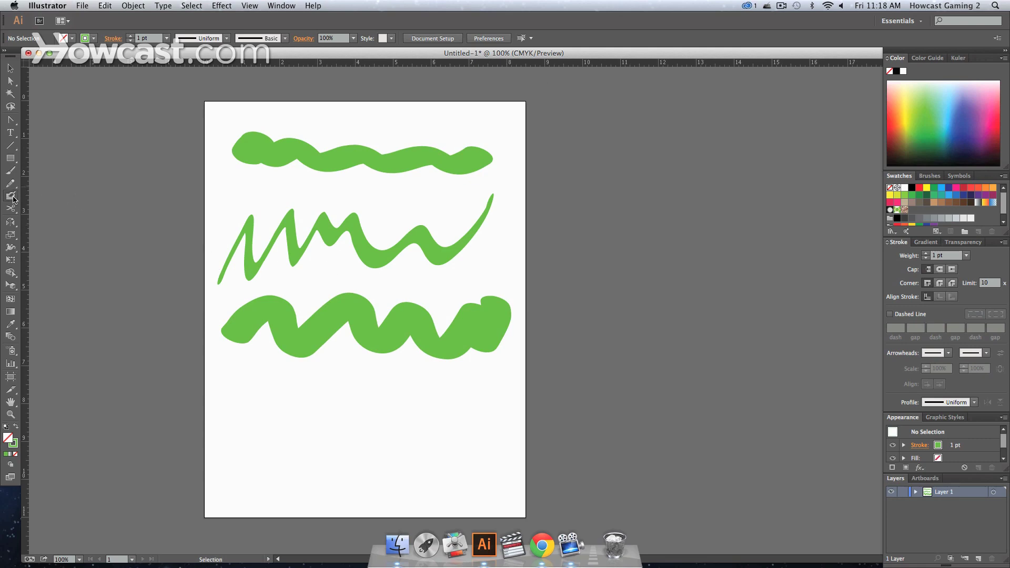
double_click(11, 195)
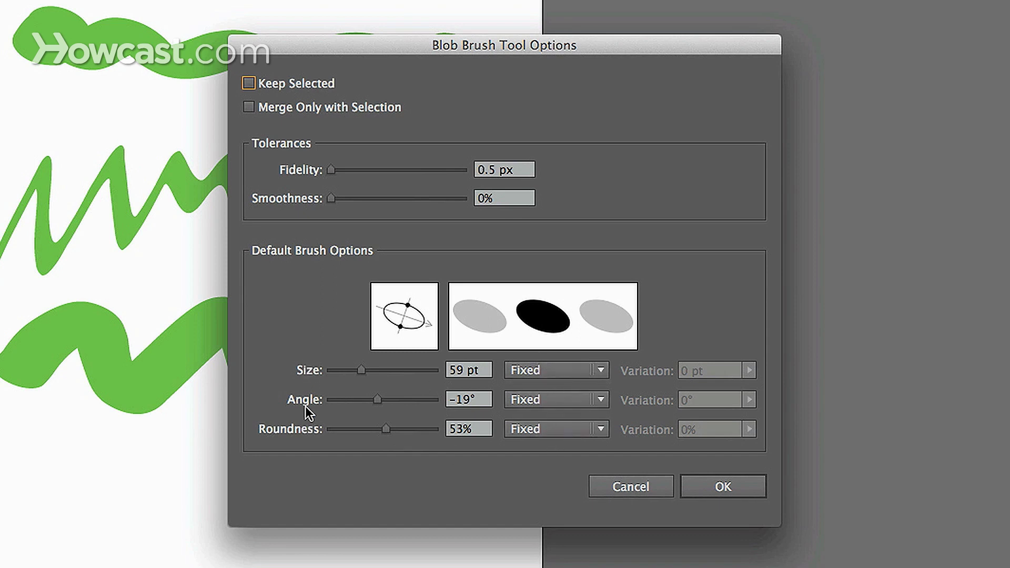
- Change the Blob Brush Size and Angle variation settings from Fixed to Random
left_click(599, 370)
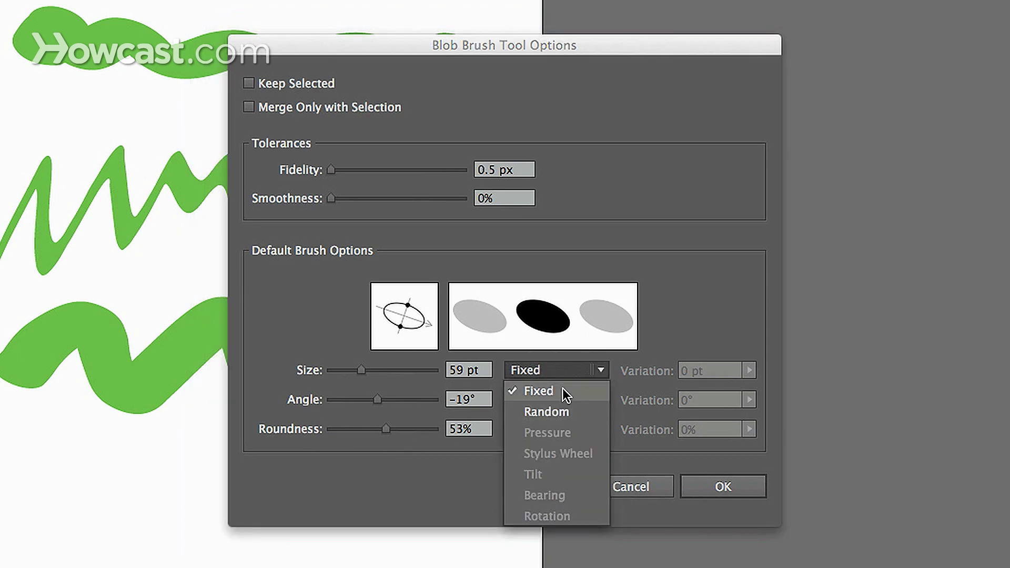
left_click(564, 411)
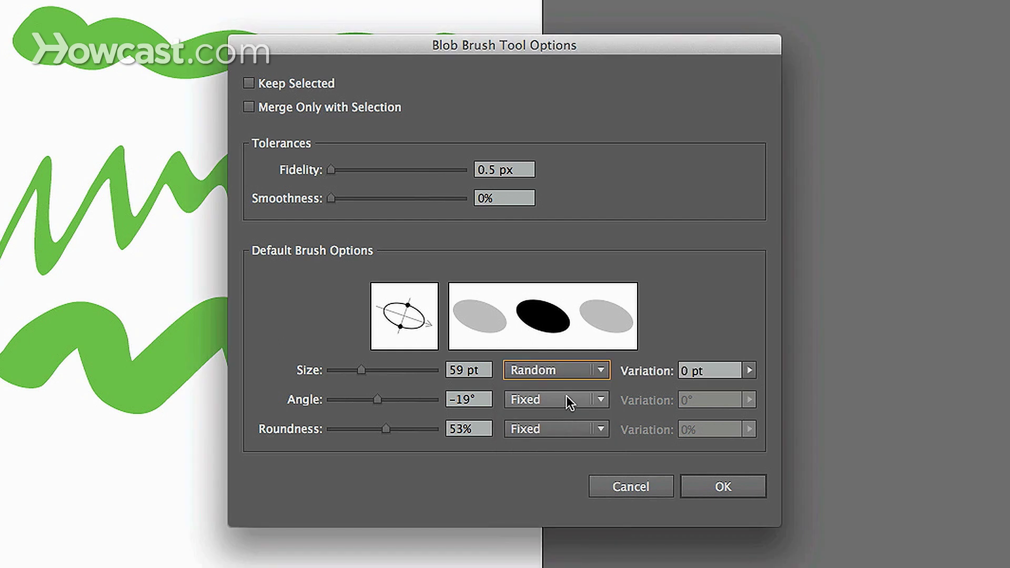
left_click(567, 401)
left_click(562, 441)
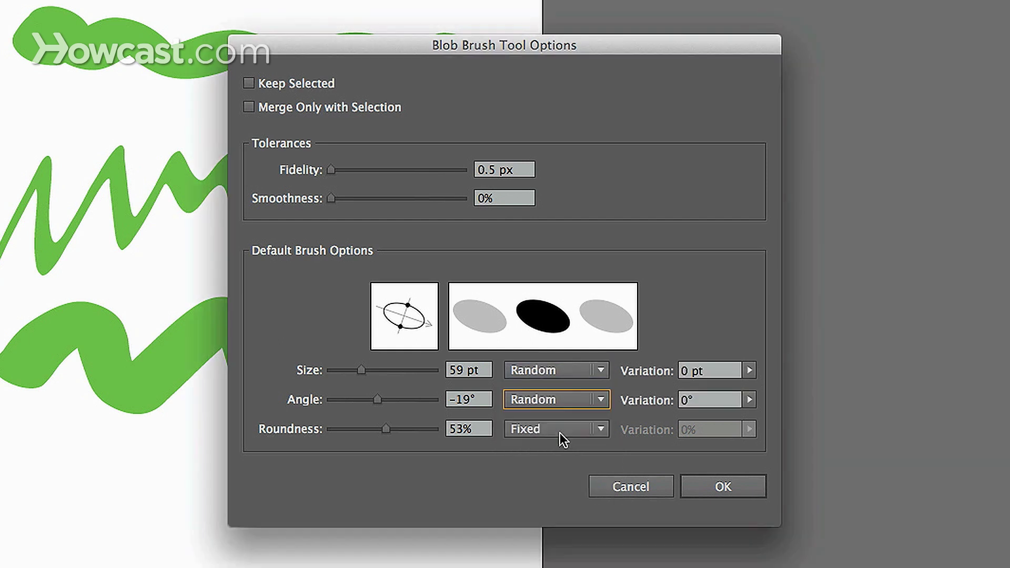
left_click(542, 375)
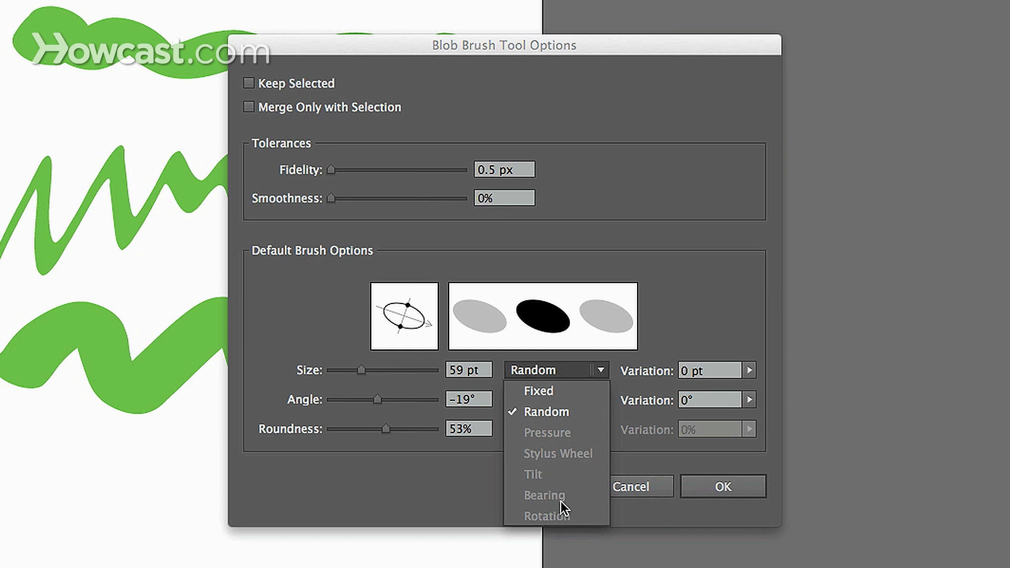
left_click(649, 347)
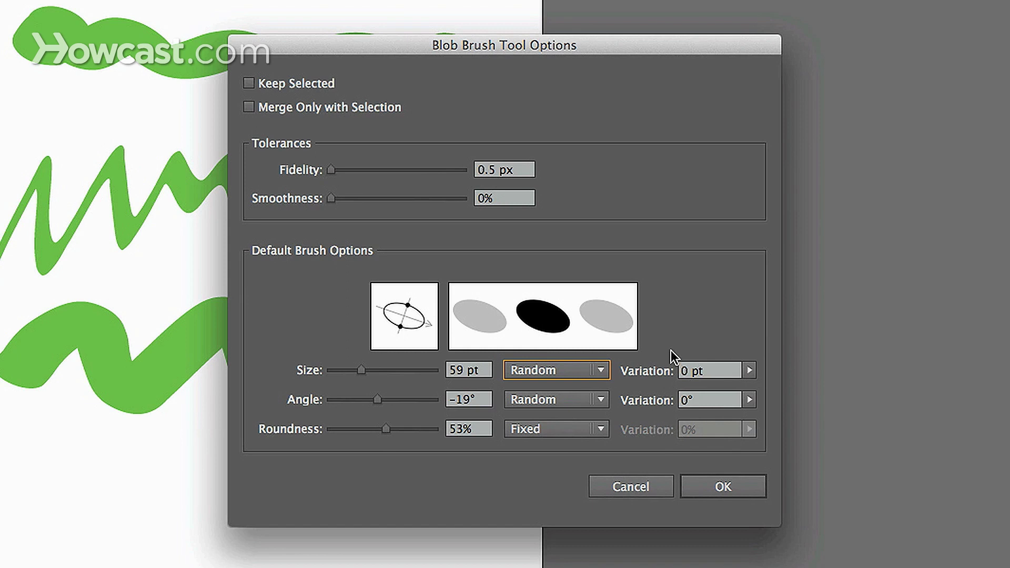
- Set the random Size variation slider to 34 pt, leaving angle variation at 0°
left_click(710, 370)
left_click(749, 370)
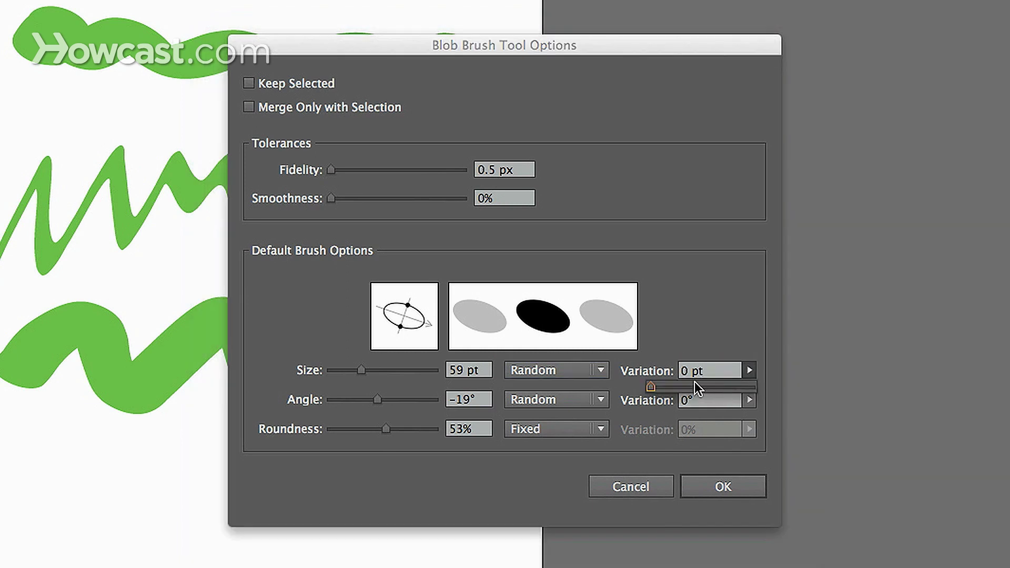
mouse_move(651, 389)
left_mouse_down()
mouse_move(737, 390)
mouse_move(637, 387)
mouse_move(711, 388)
left_mouse_up()
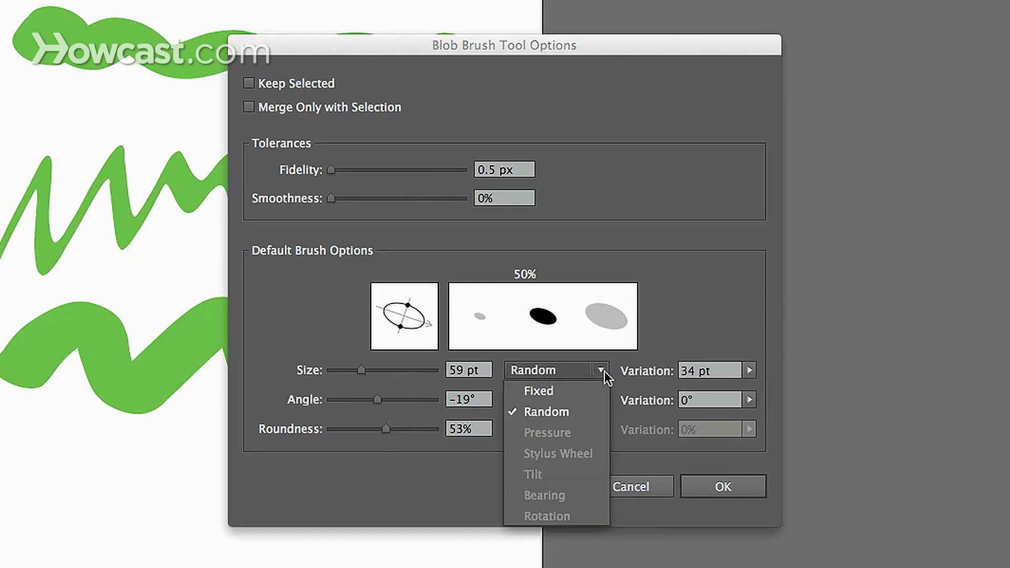
left_click(678, 339)
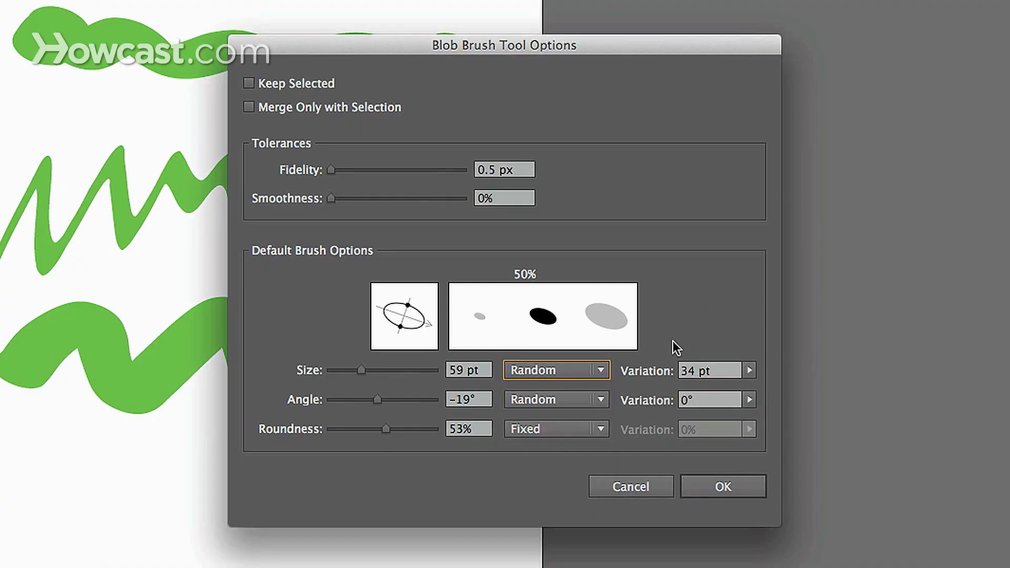